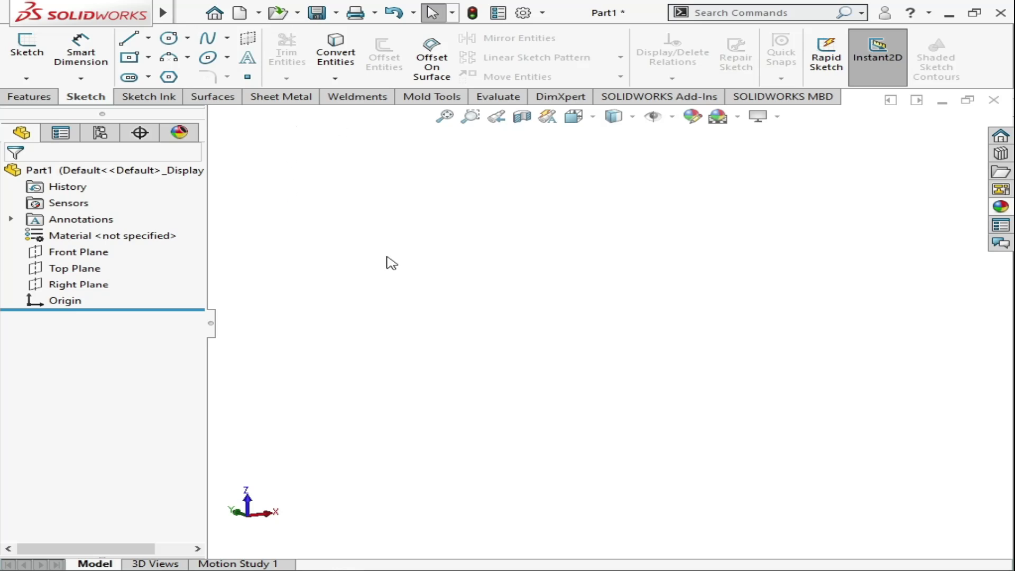
Step: Begin a sketch on the Front Plane of Part1
click(75, 253)
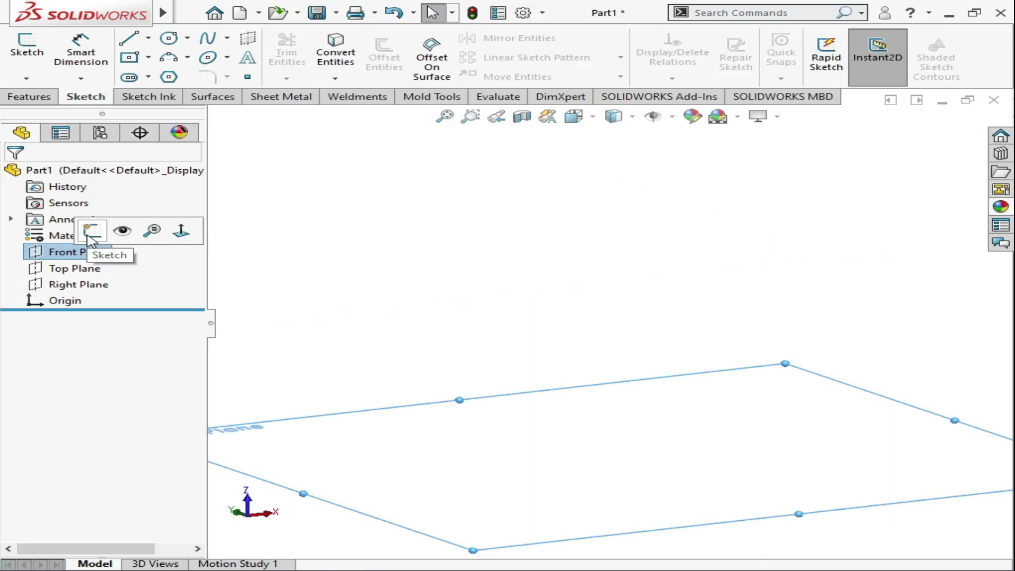
click(90, 231)
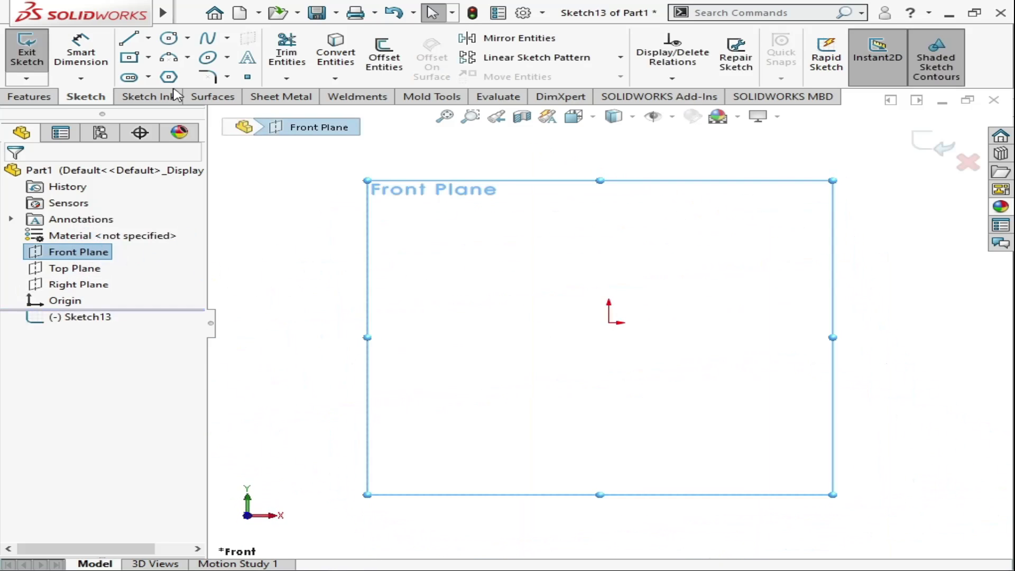
Step: Draw a corner rectangle from above-left of the origin to its lower right, enclosing the origin
click(149, 59)
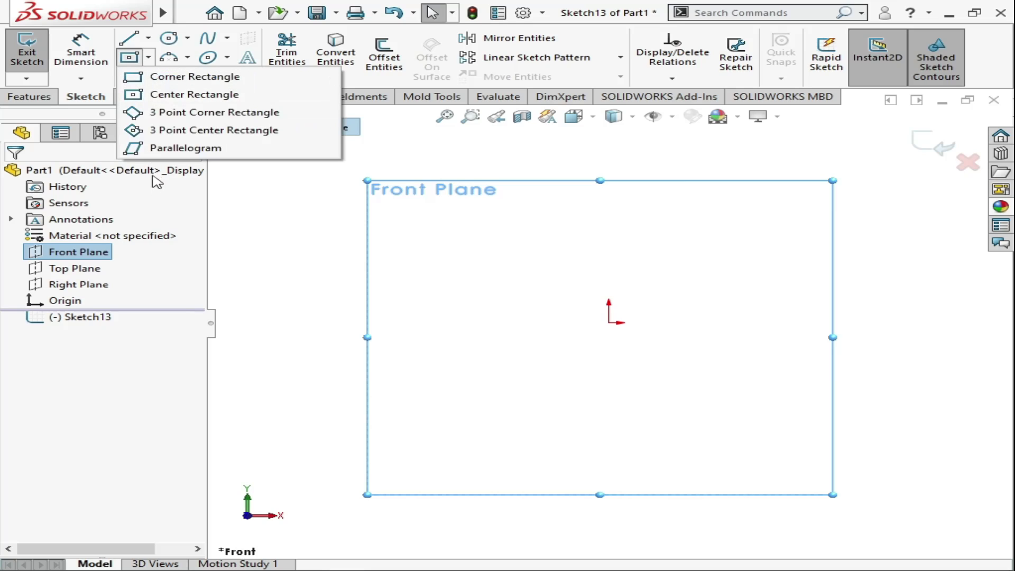
click(152, 77)
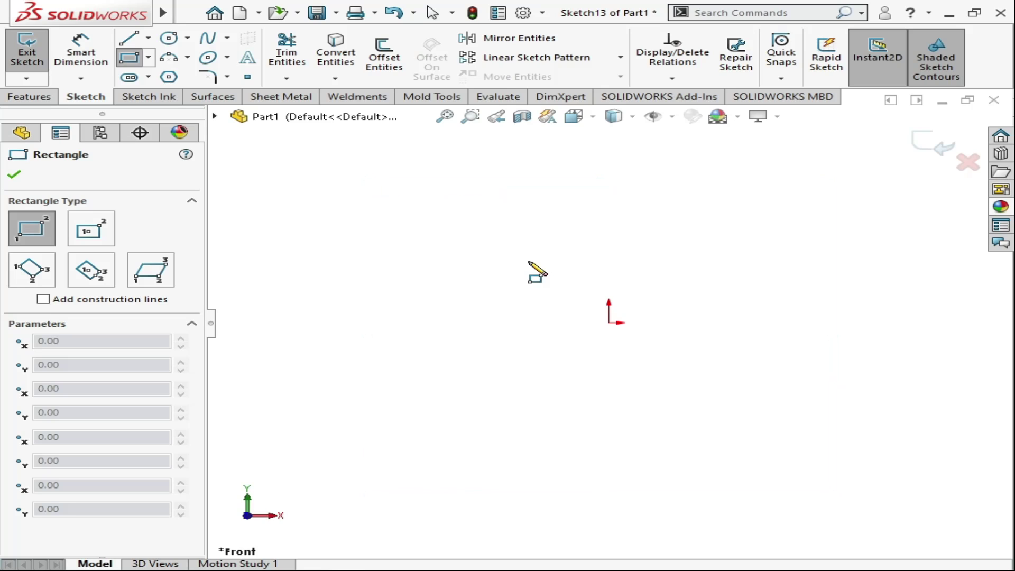
click(528, 261)
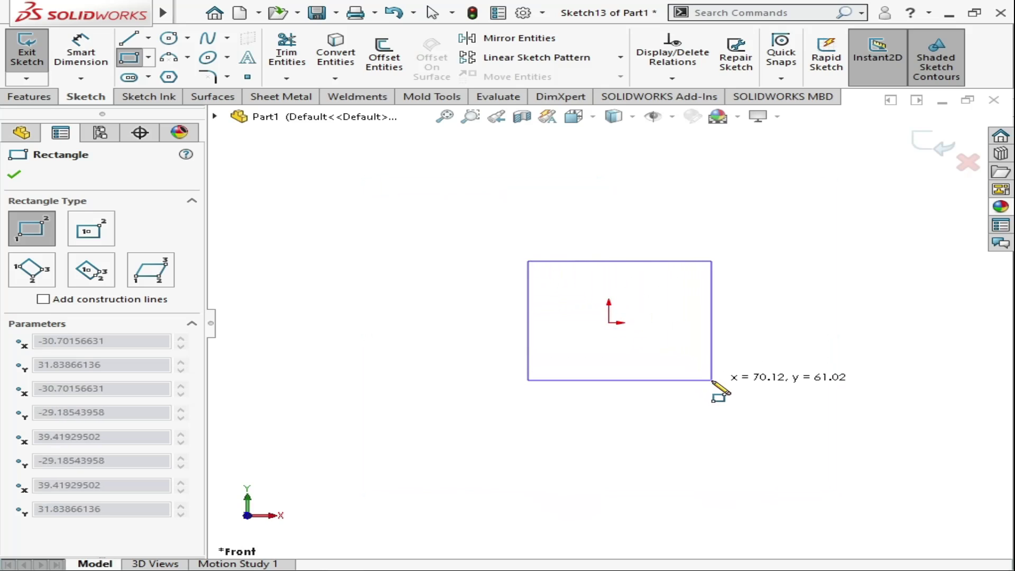
click(712, 381)
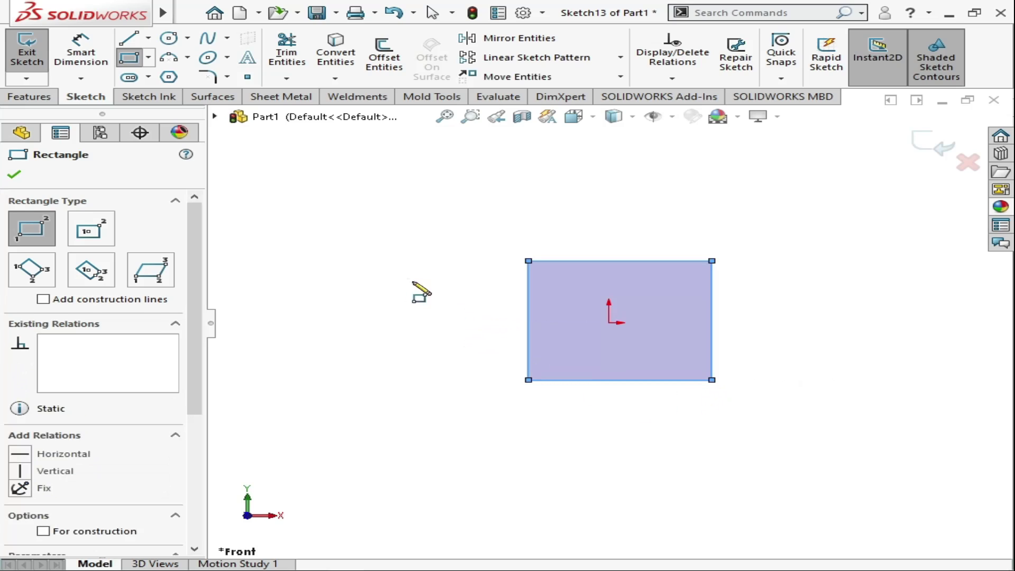
click(13, 177)
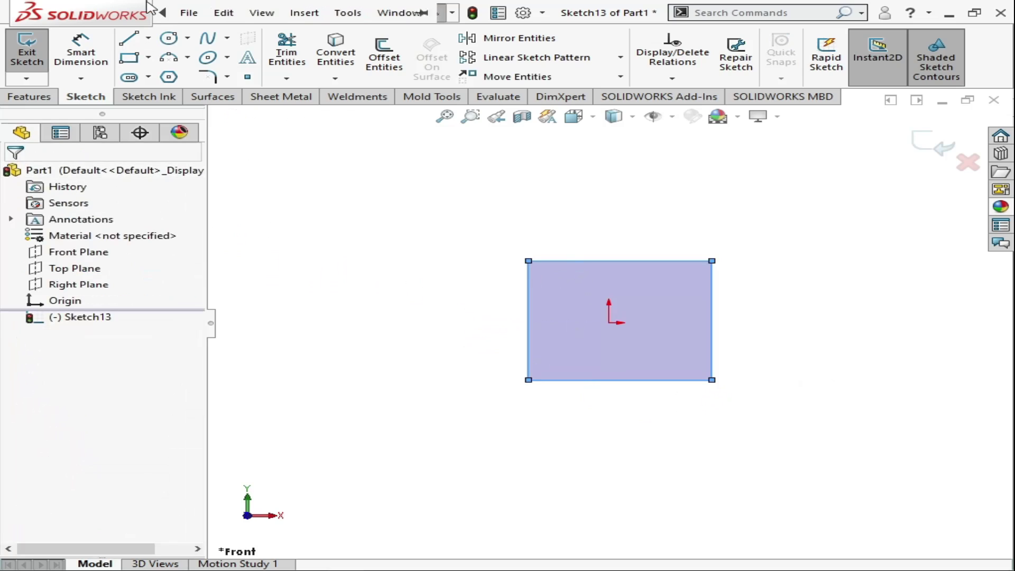
Step: Draw a square-shaped center rectangle with construction diagonals left of the first rectangle
click(150, 58)
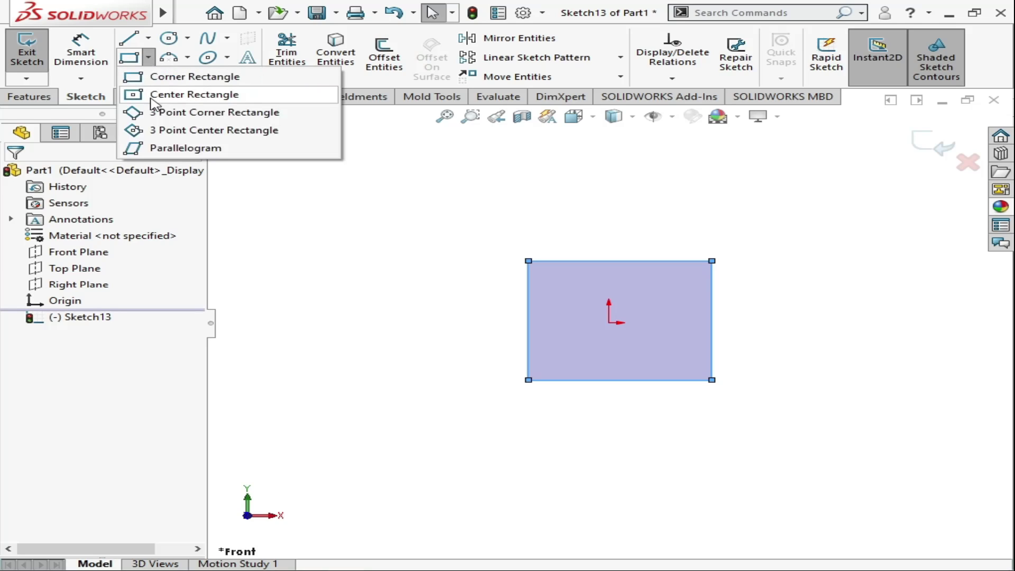
click(194, 95)
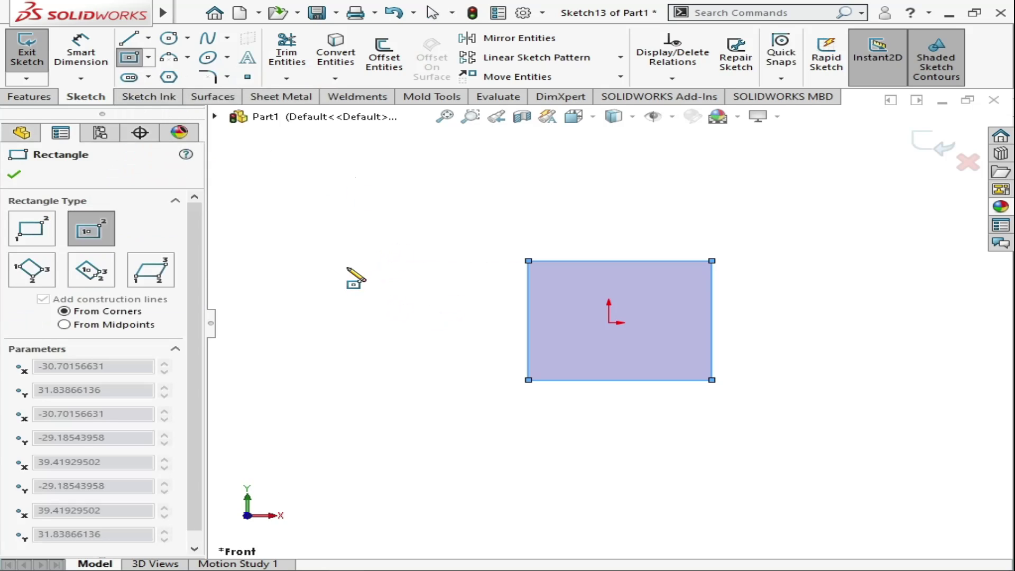
click(347, 267)
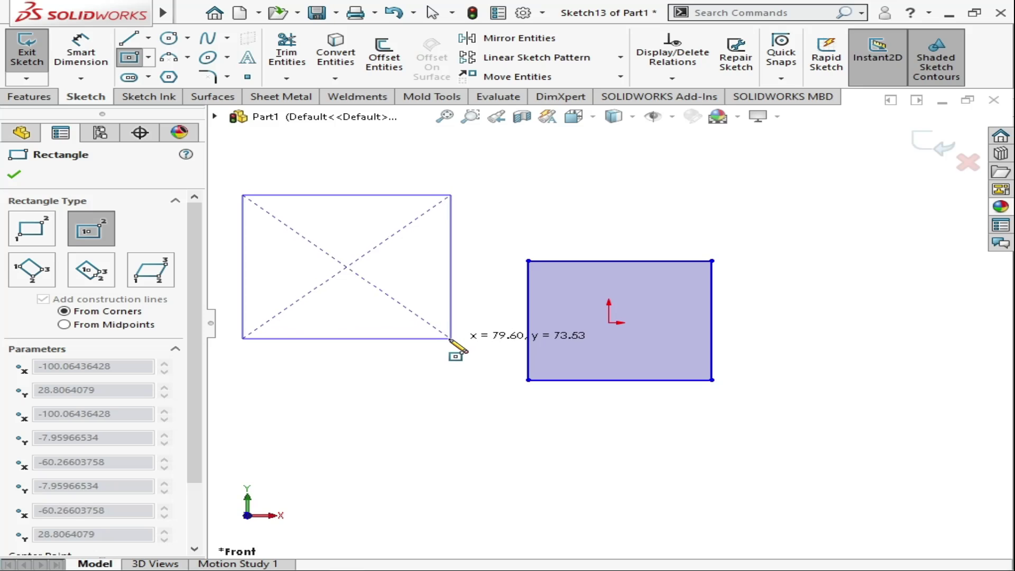
click(349, 343)
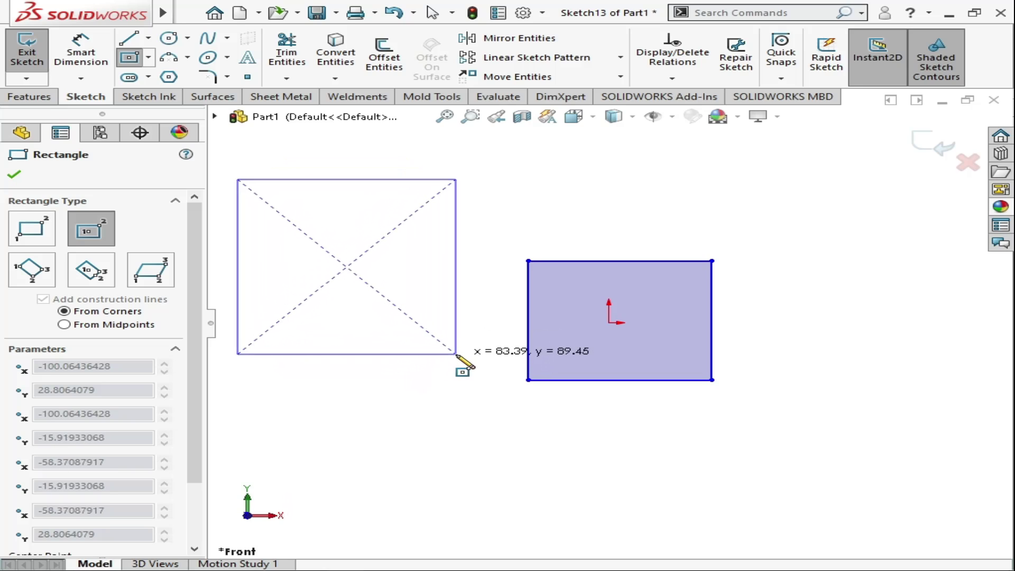
click(456, 355)
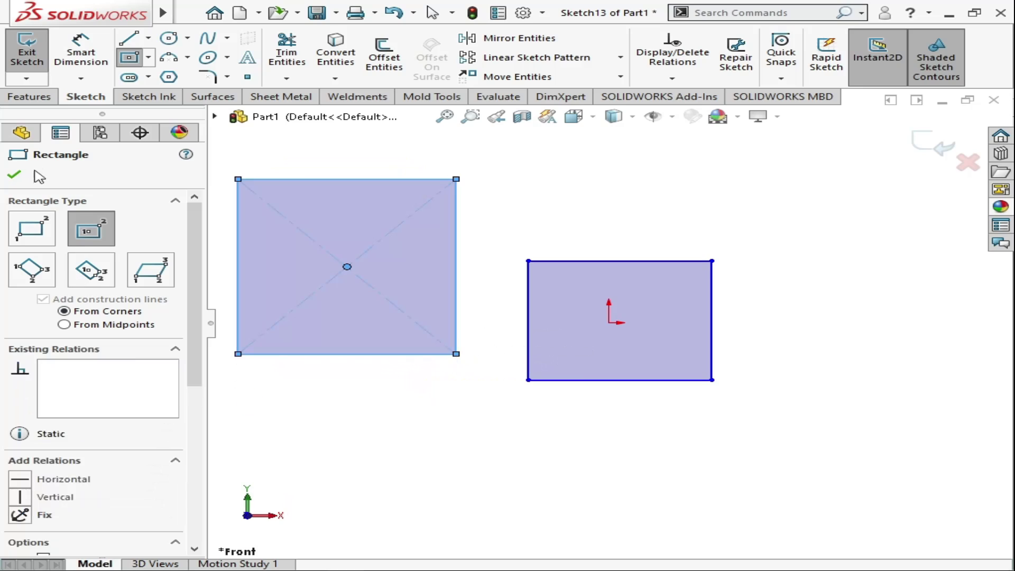
click(14, 175)
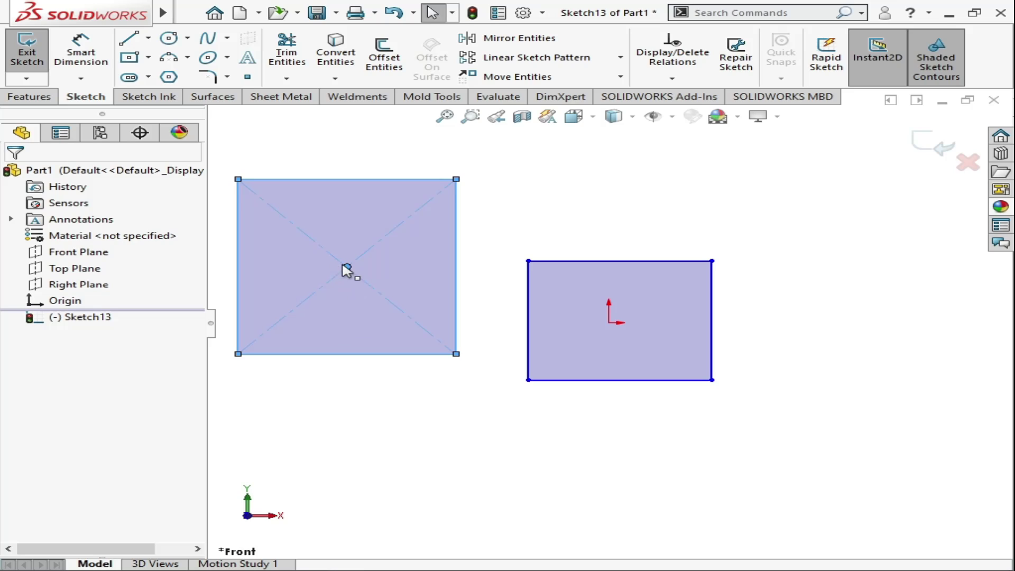
Step: Draw a 3-point corner rectangle below the existing shapes, horizontal base side first
click(150, 57)
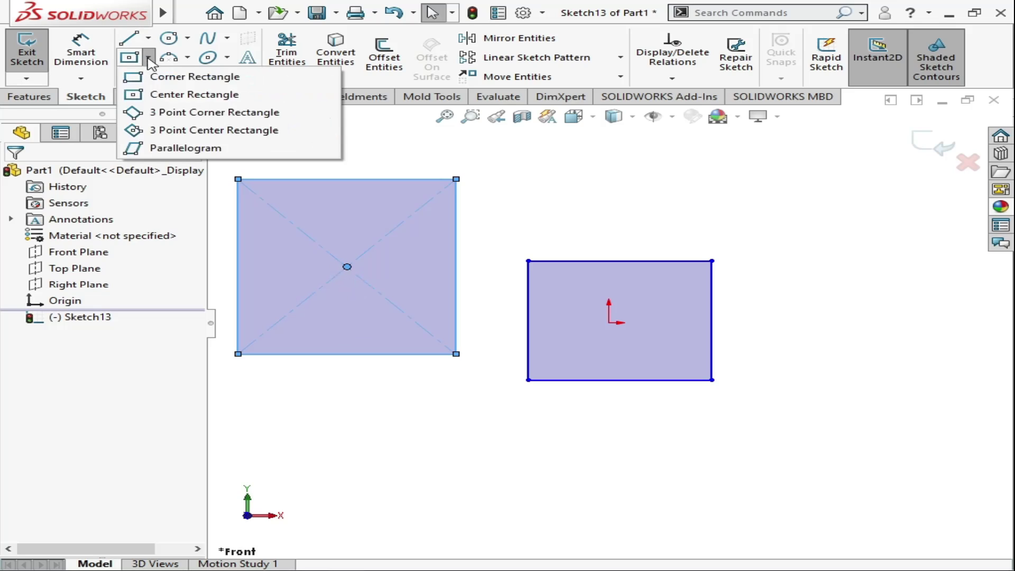
click(168, 112)
scroll(492, 454, up, 2)
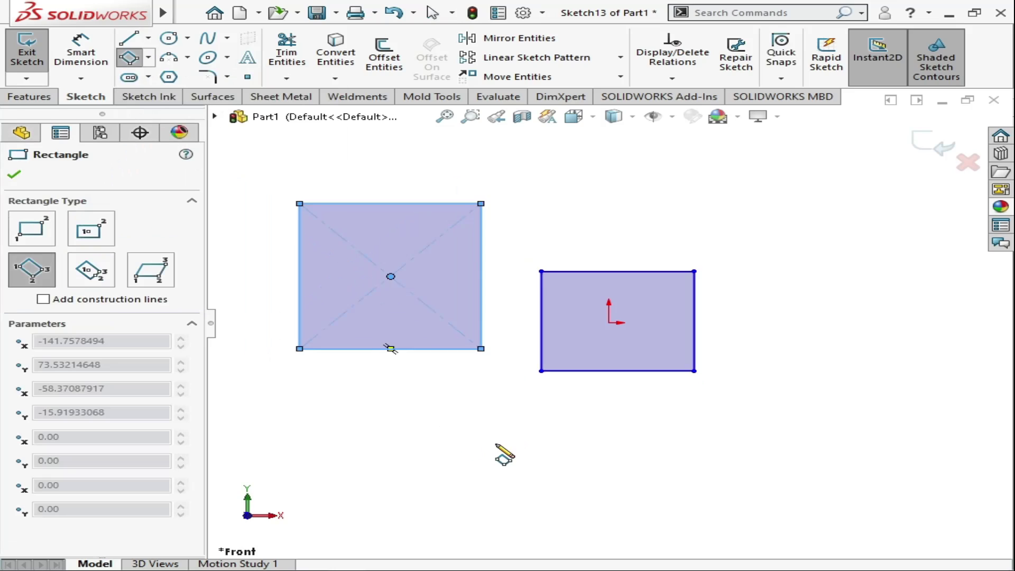
scroll(502, 455, down, 5)
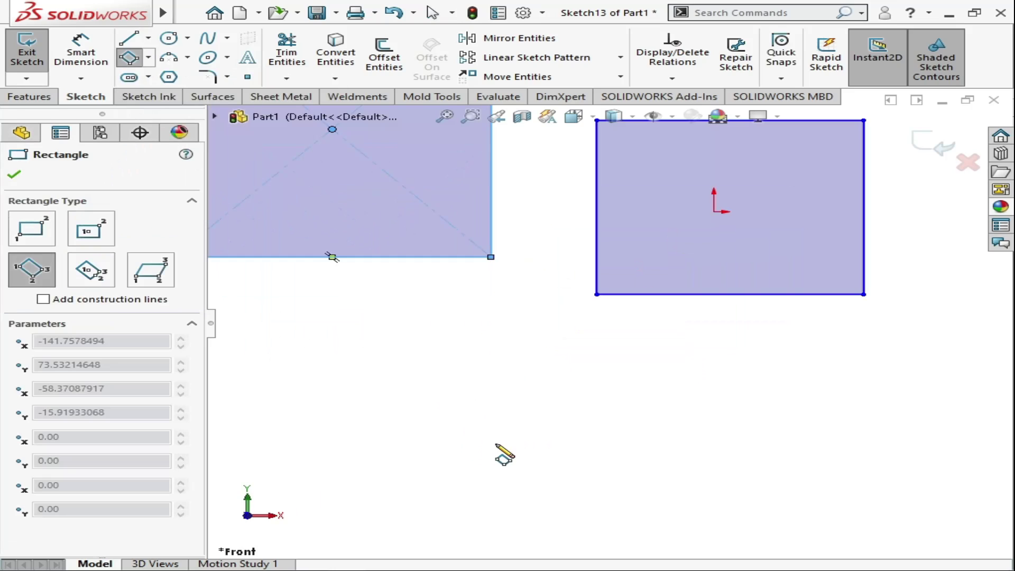
click(476, 472)
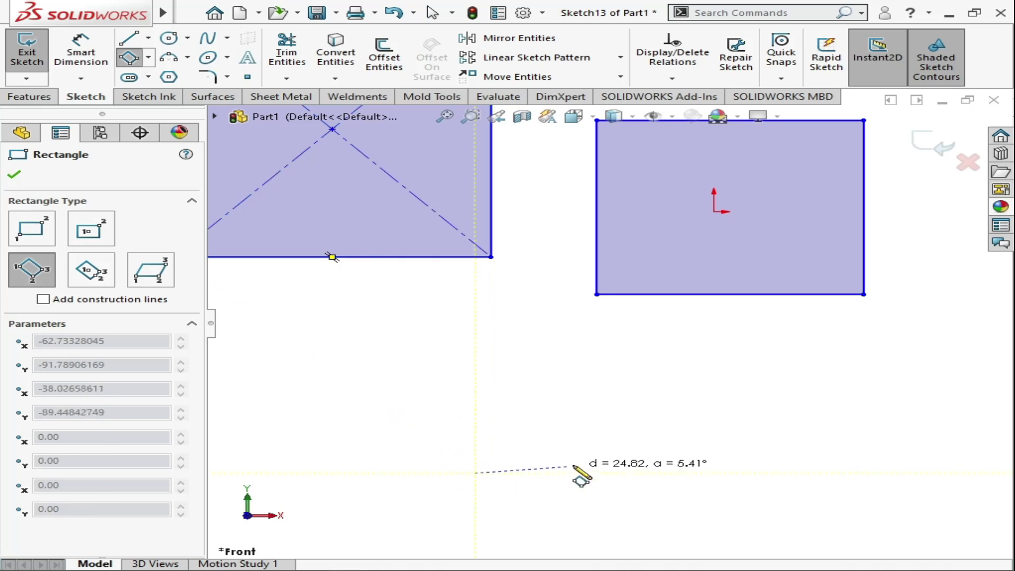
click(715, 473)
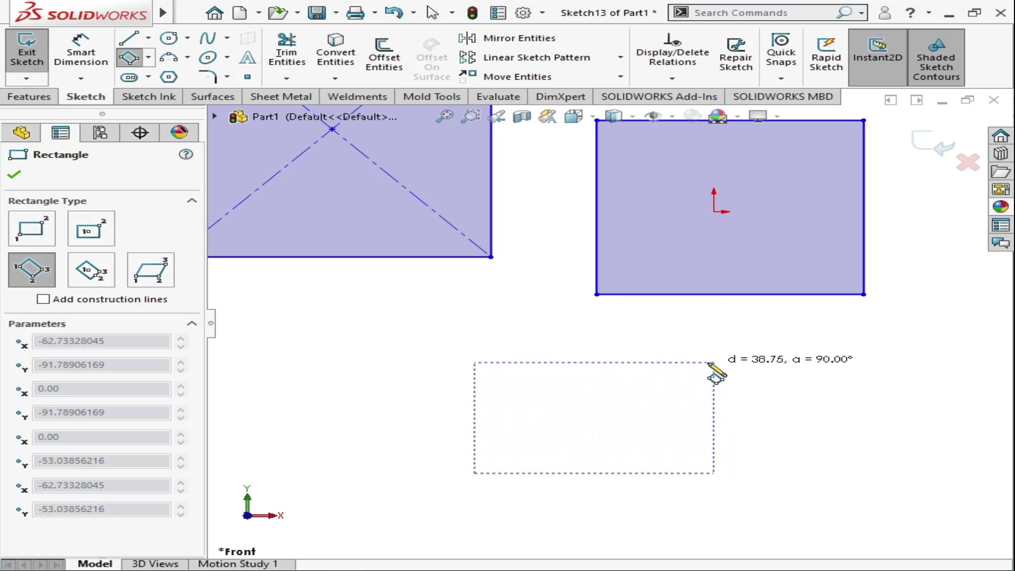
click(711, 315)
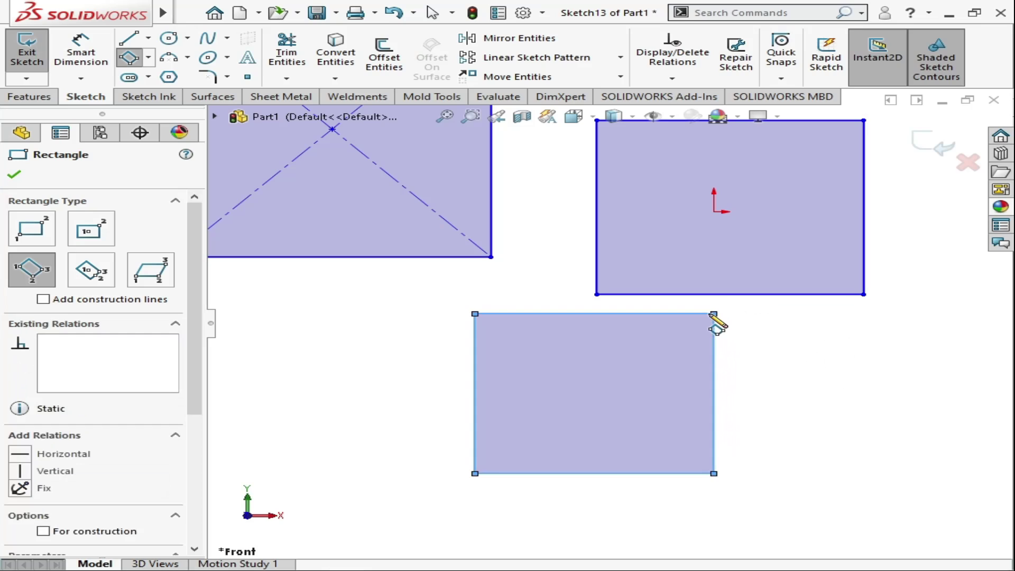
click(17, 175)
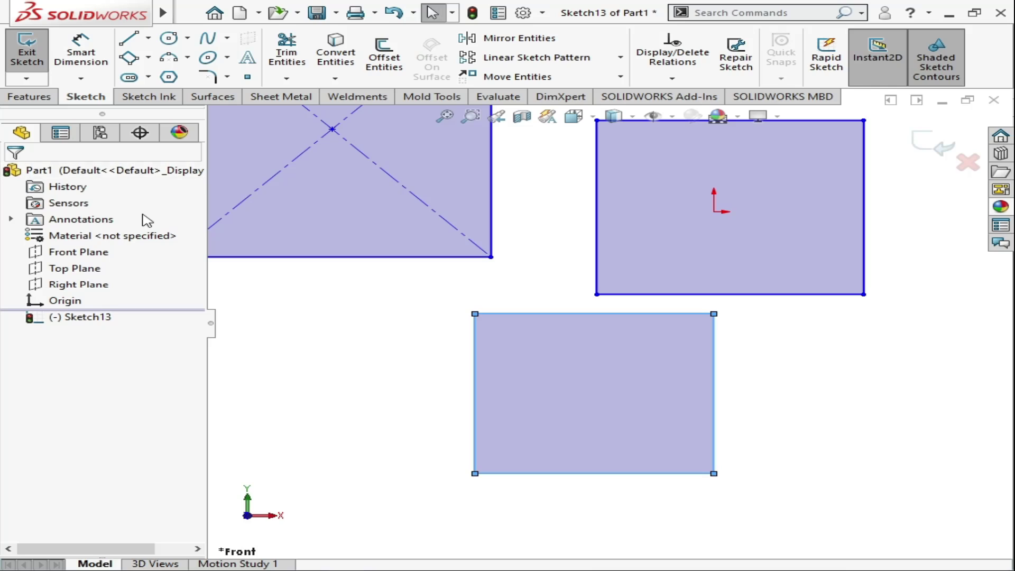
Step: Draw a 3-point center rectangle at the lower left from center, side midpoint and corner
click(145, 57)
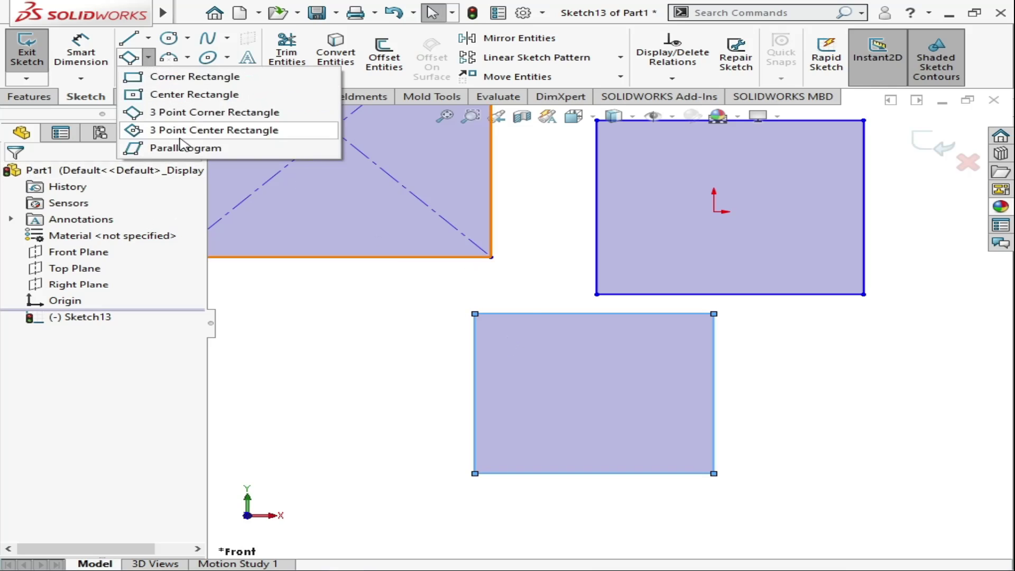
click(209, 130)
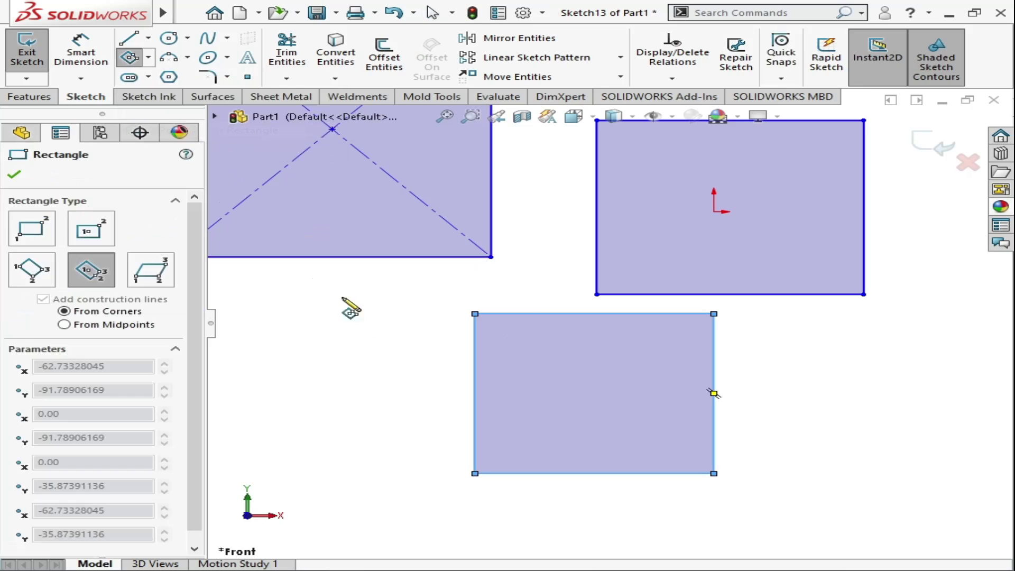
key(f)
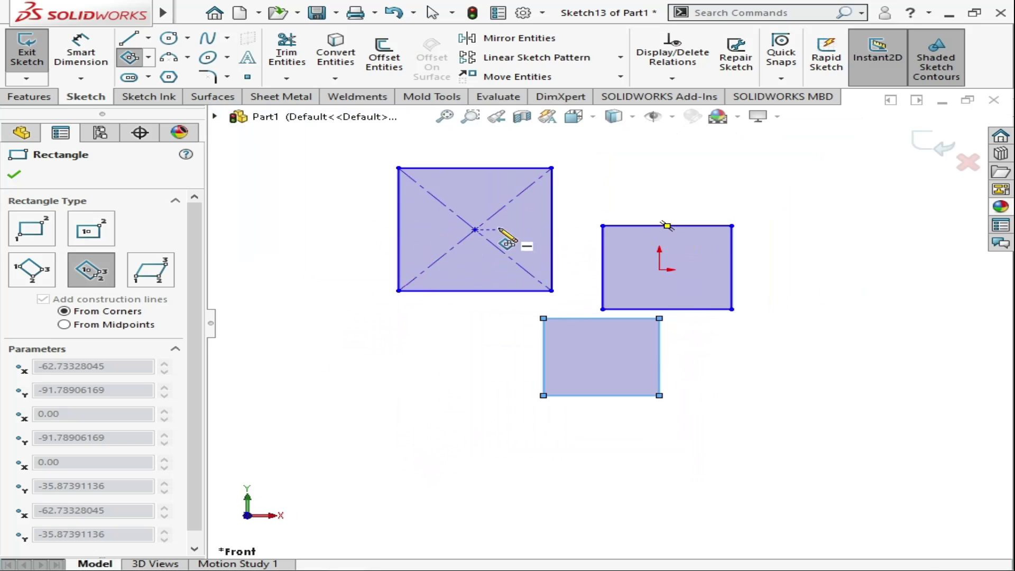
click(319, 450)
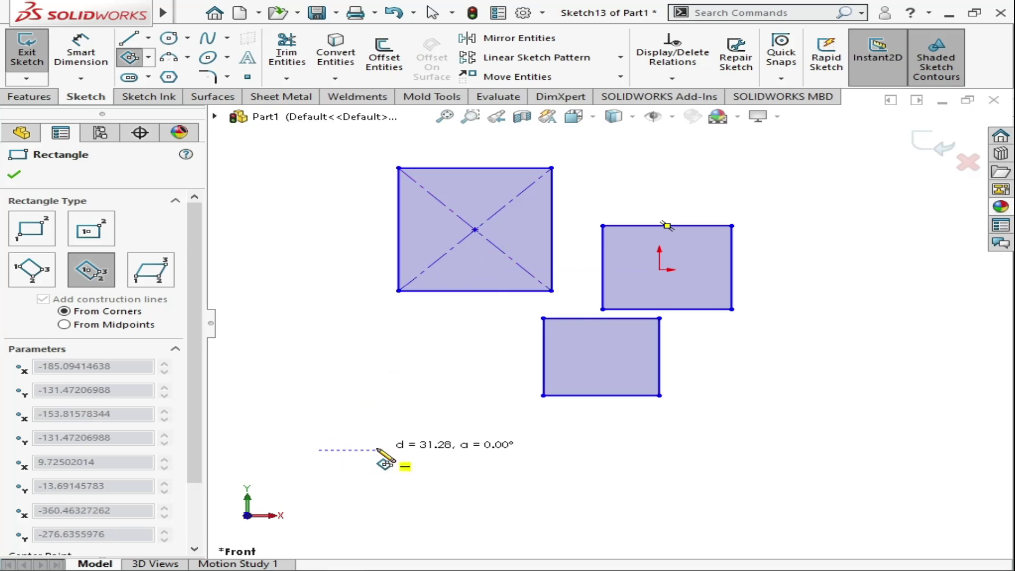
click(464, 451)
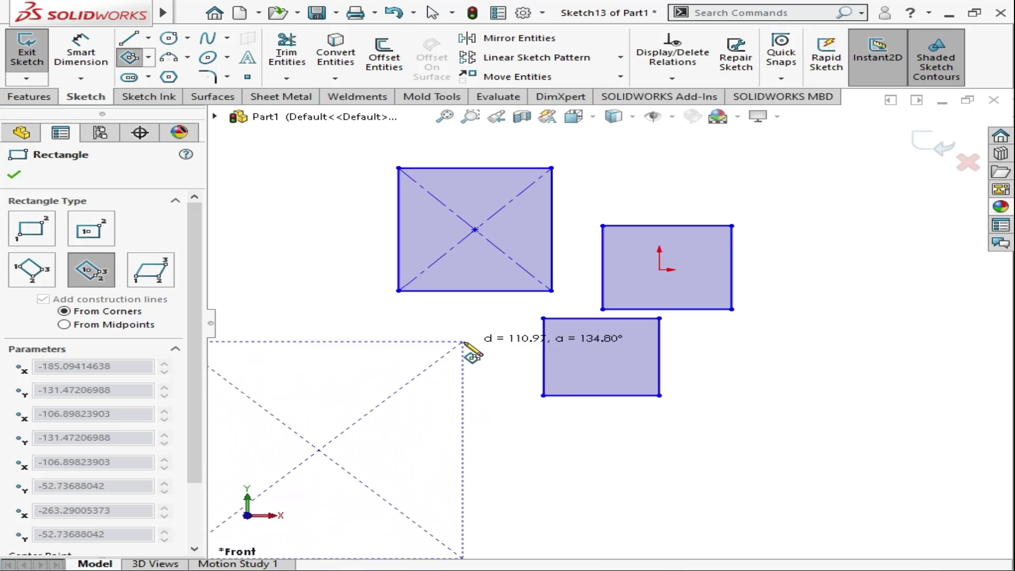
click(463, 337)
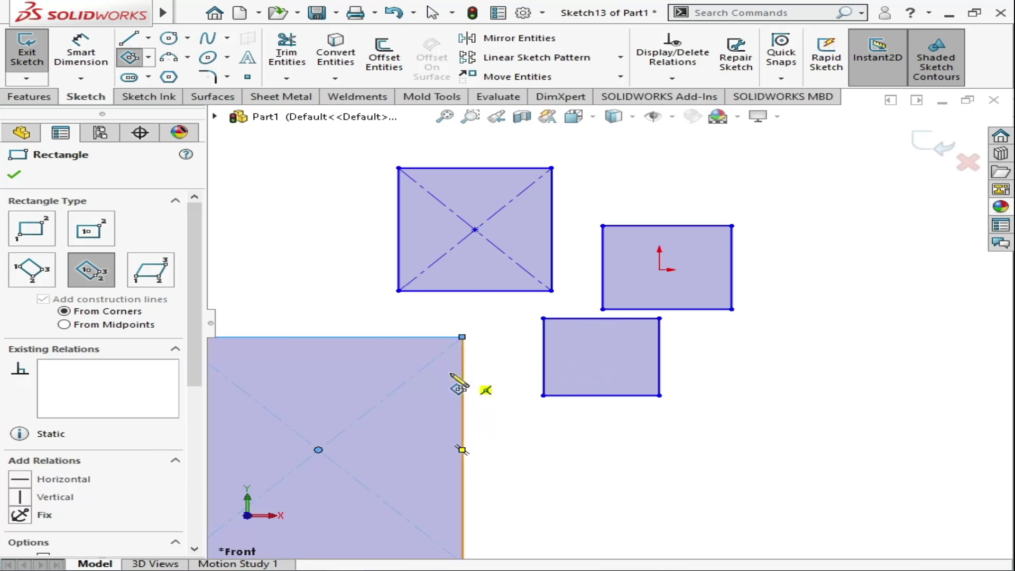
click(17, 177)
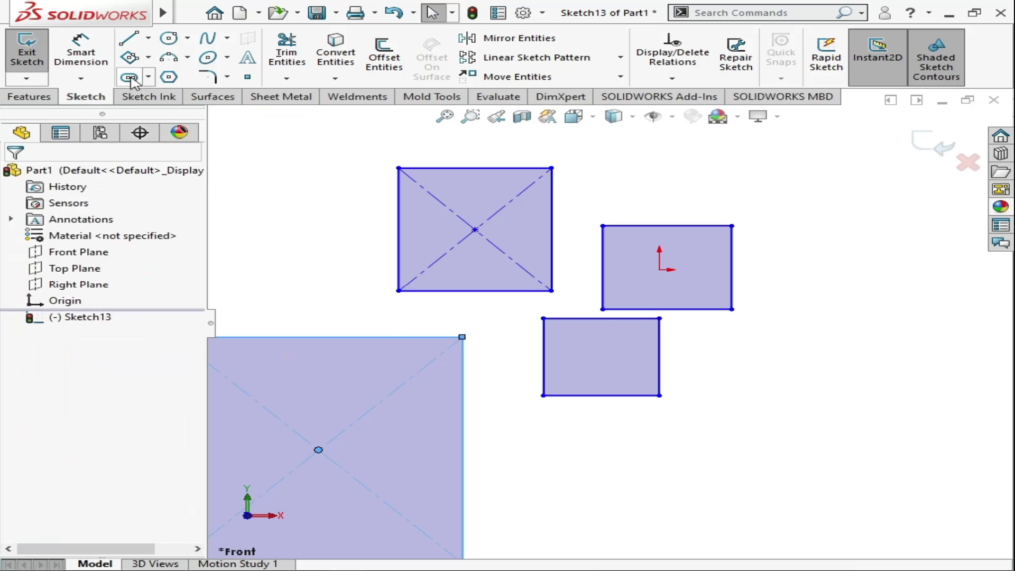
Step: Draw a slanted parallelogram from three corner points at the lower right of the sketch
click(149, 57)
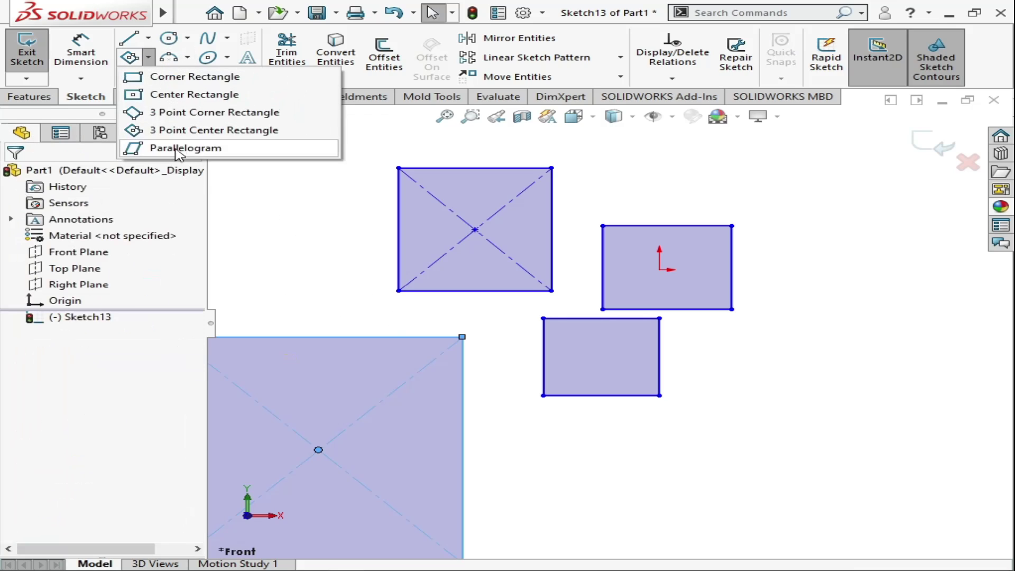
click(179, 150)
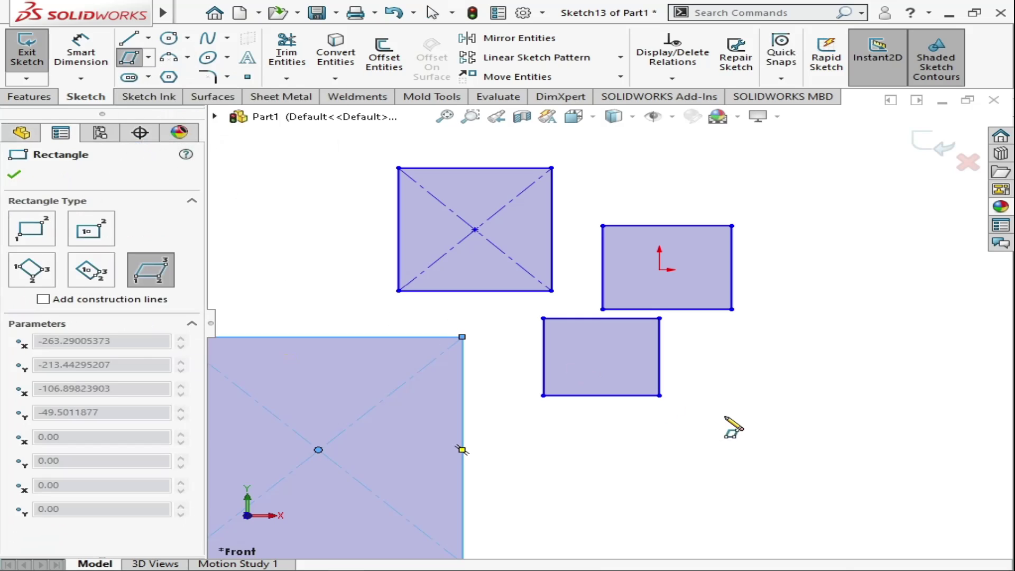
scroll(685, 455, up, 2)
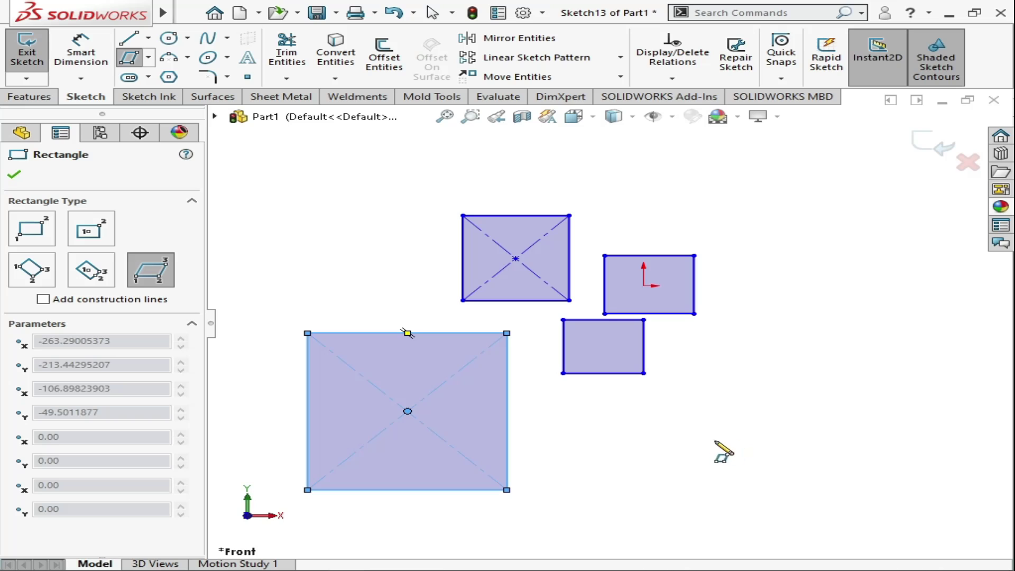
click(710, 417)
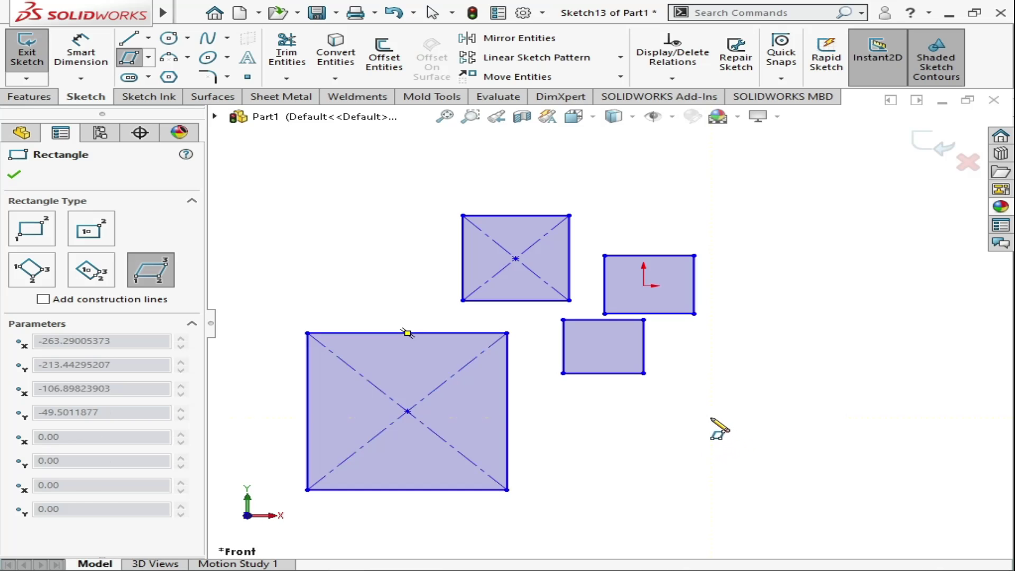
click(840, 327)
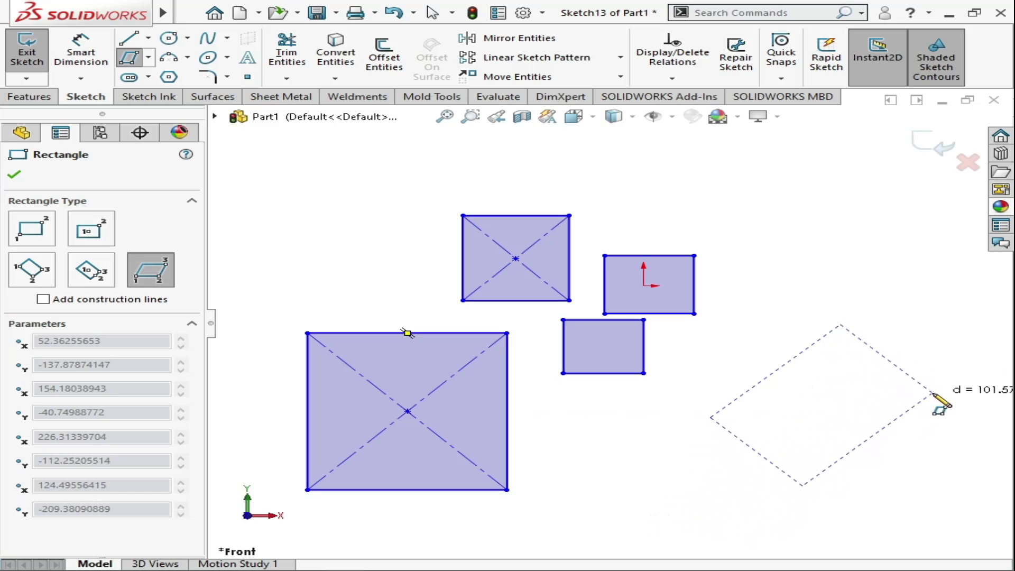
click(851, 427)
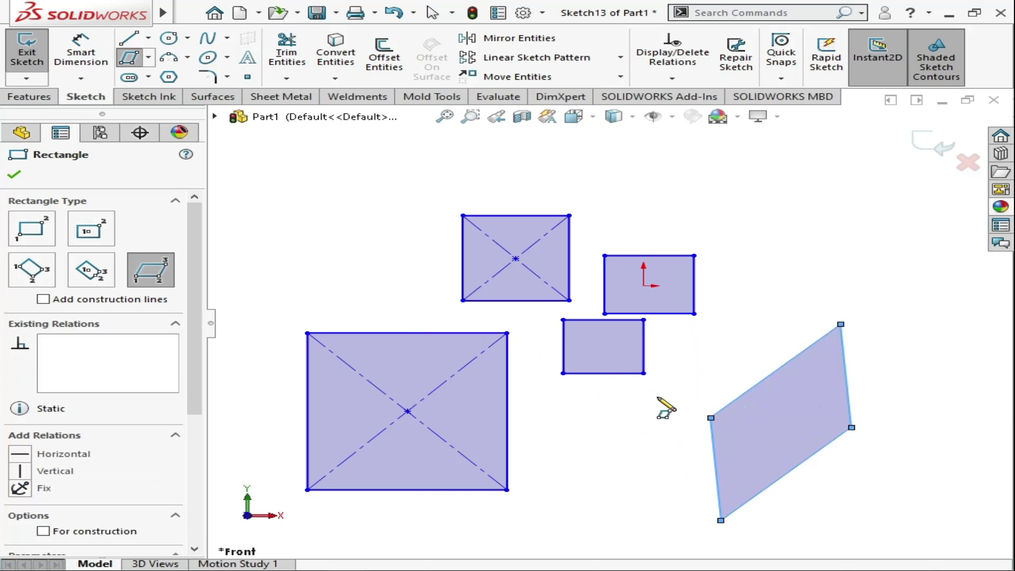
click(14, 175)
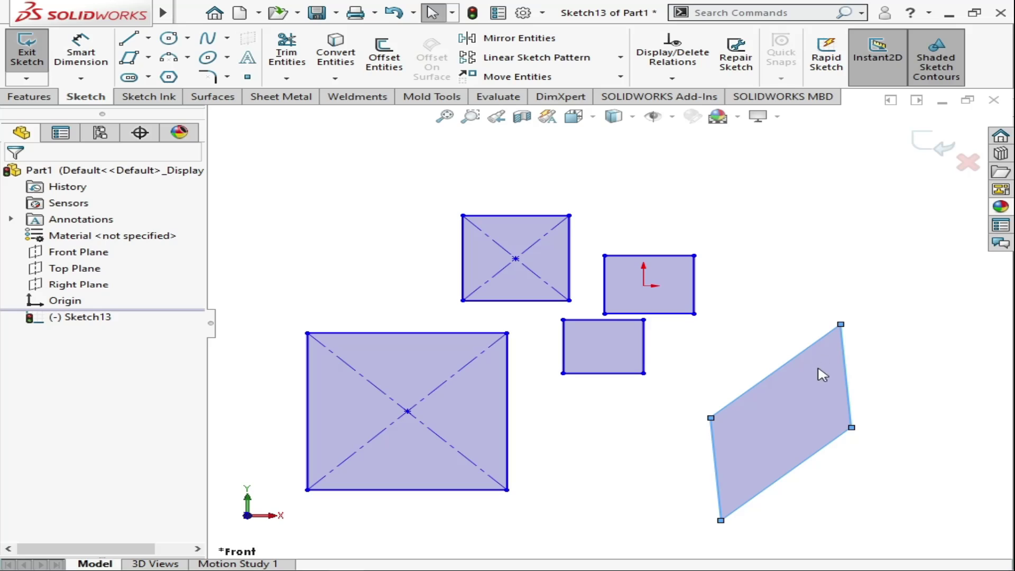